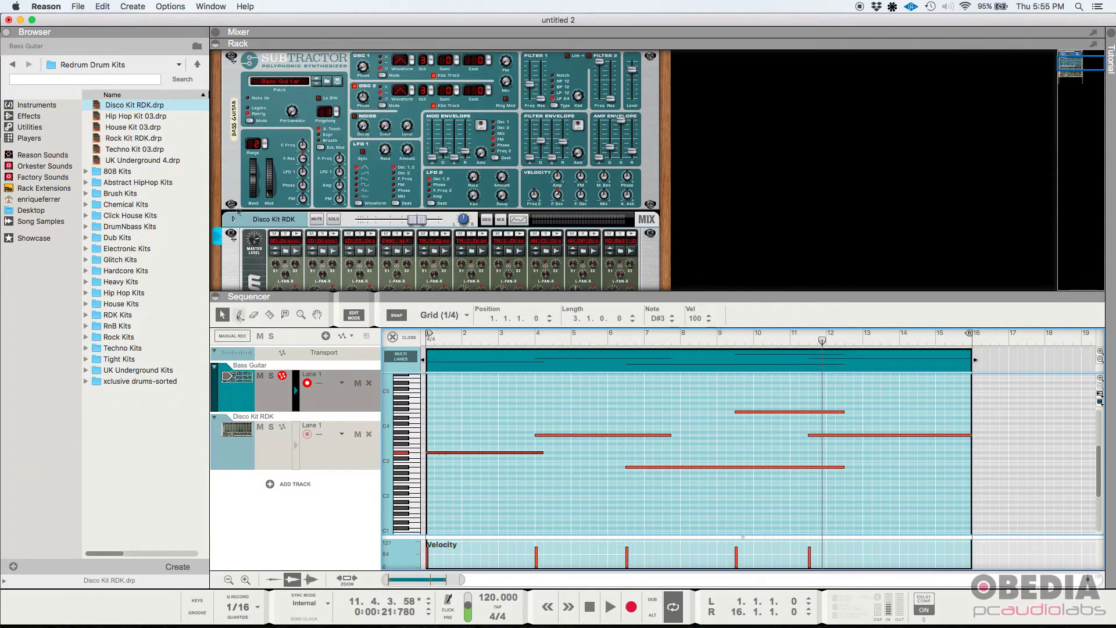
pyautogui.scroll(-5, 234, 216)
pyautogui.scroll(3, 263, 175)
pyautogui.scroll(3, 265, 170)
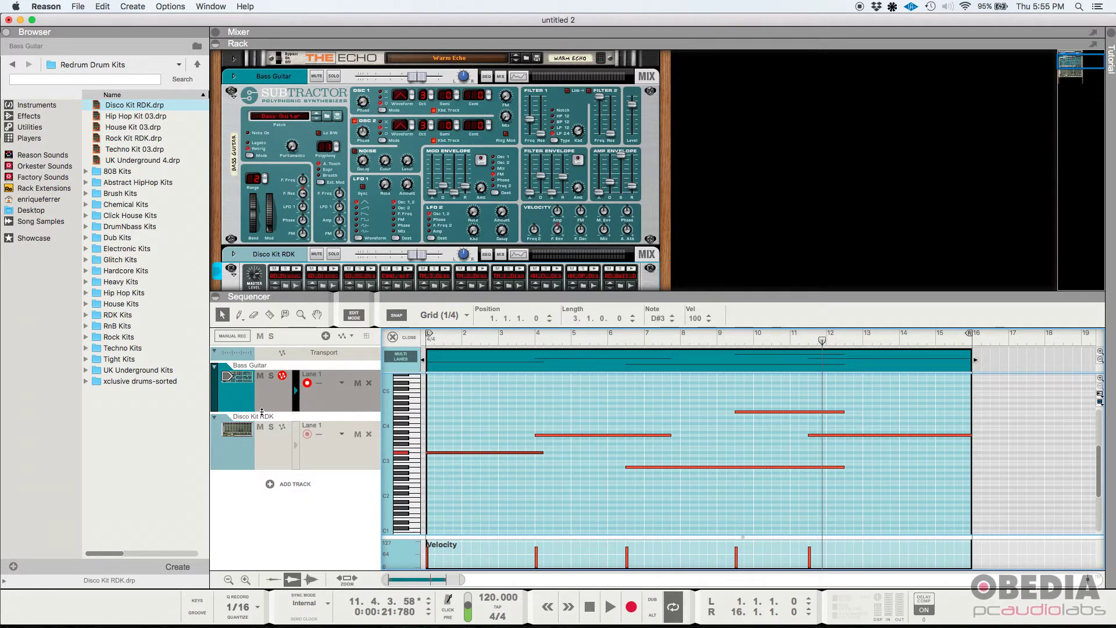
# Make the Bass Guitar track taller and the Disco Kit RDK track shorter
pyautogui.moveTo(261, 413)
pyautogui.mouseDown()
pyautogui.moveTo(267, 516)
pyautogui.moveTo(260, 418)
pyautogui.mouseUp()
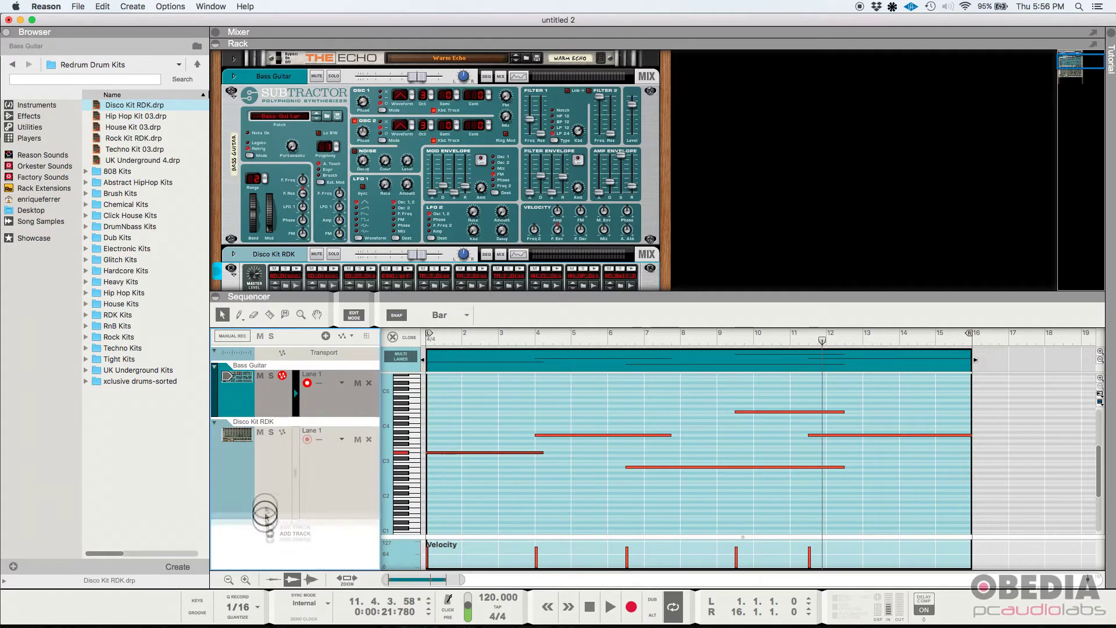
pyautogui.moveTo(265, 515); pyautogui.dragTo(258, 506)
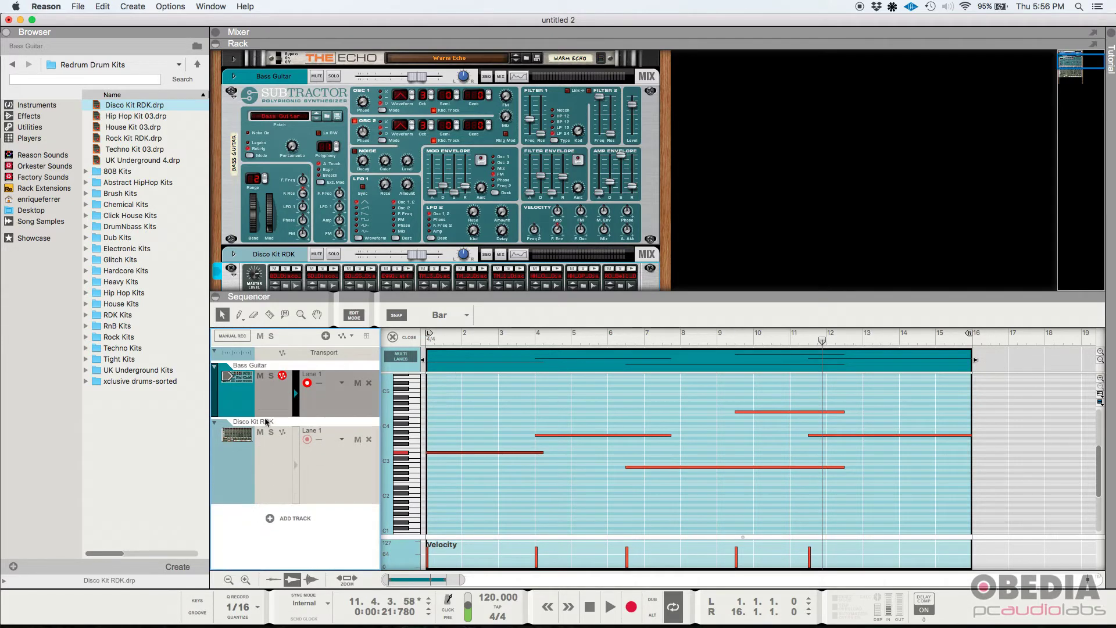
pyautogui.moveTo(266, 422); pyautogui.dragTo(267, 429)
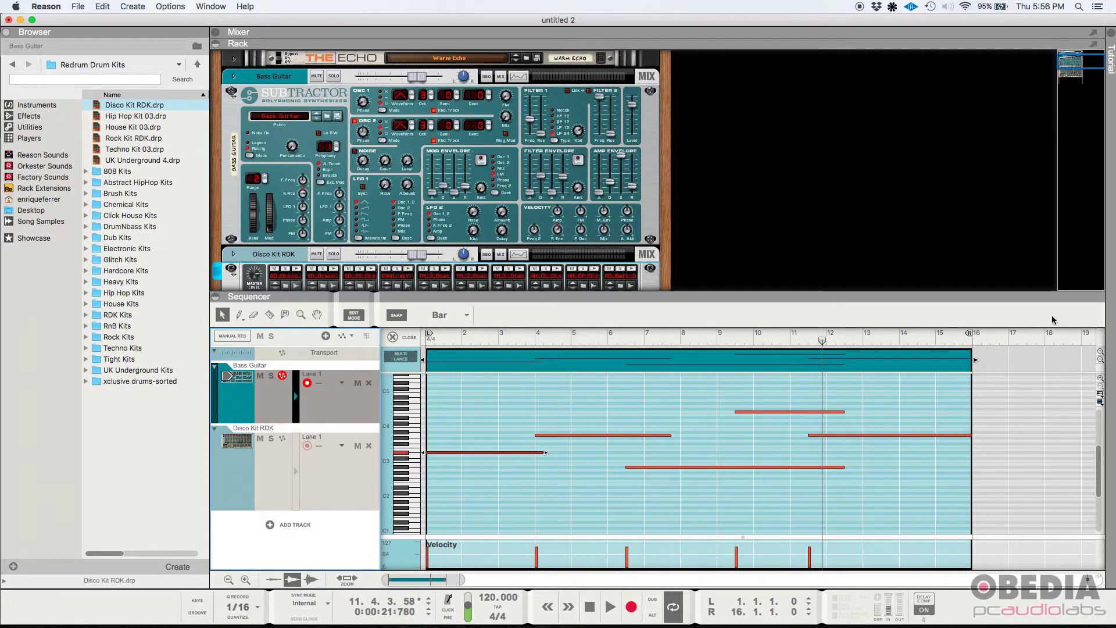
# Adjust the clip lane's vertical zoom so the bass piano roll gets more room
pyautogui.click(1099, 354)
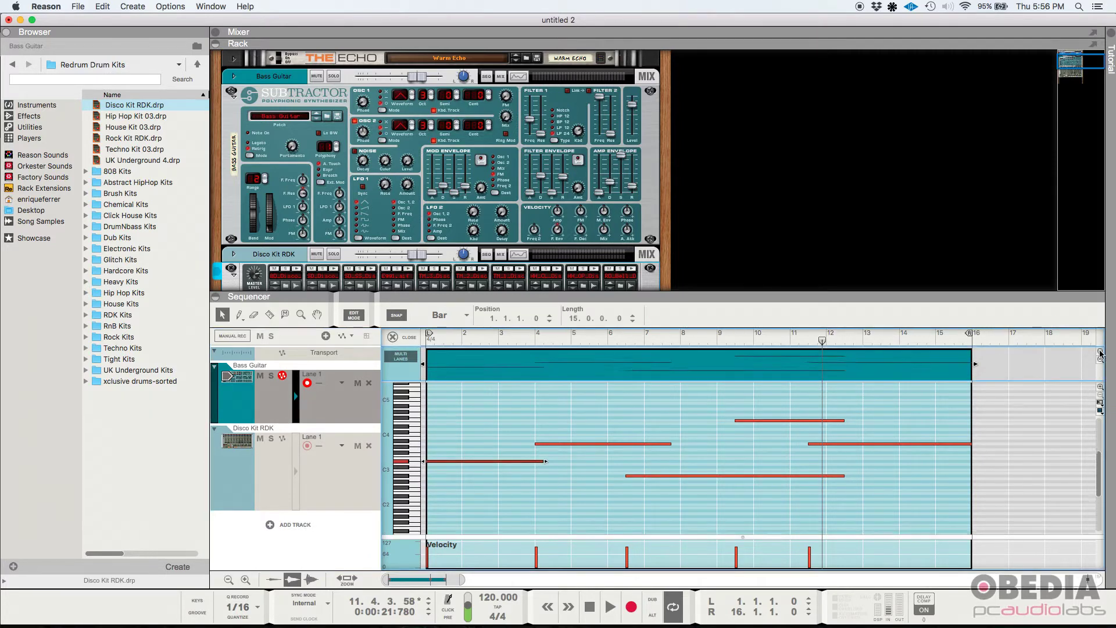
pyautogui.click(1099, 353)
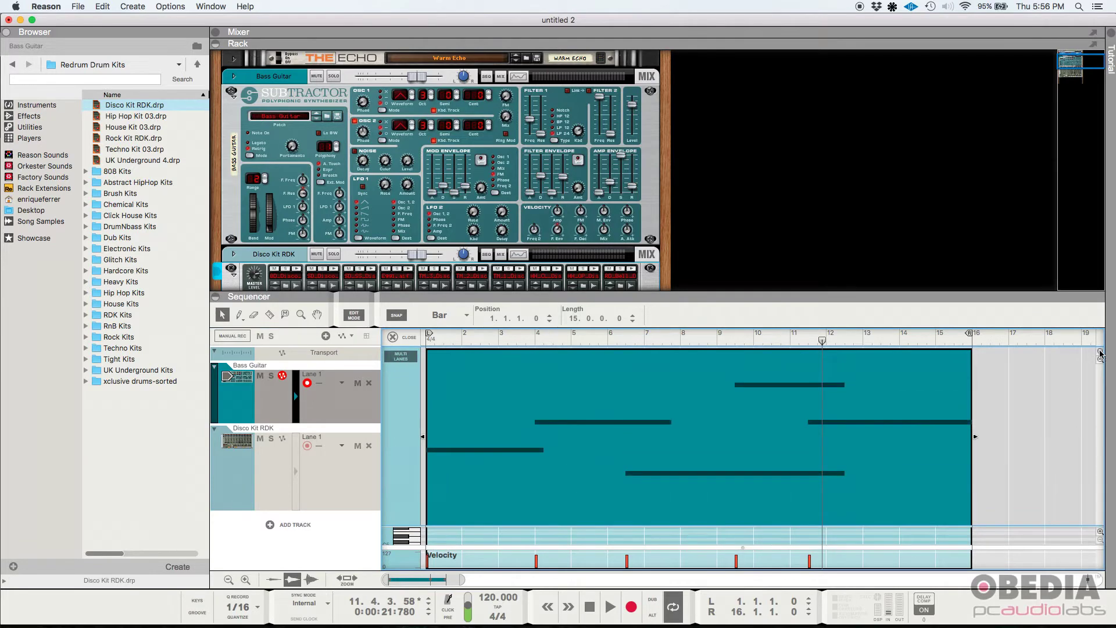
pyautogui.click(1099, 360)
pyautogui.click(1099, 360)
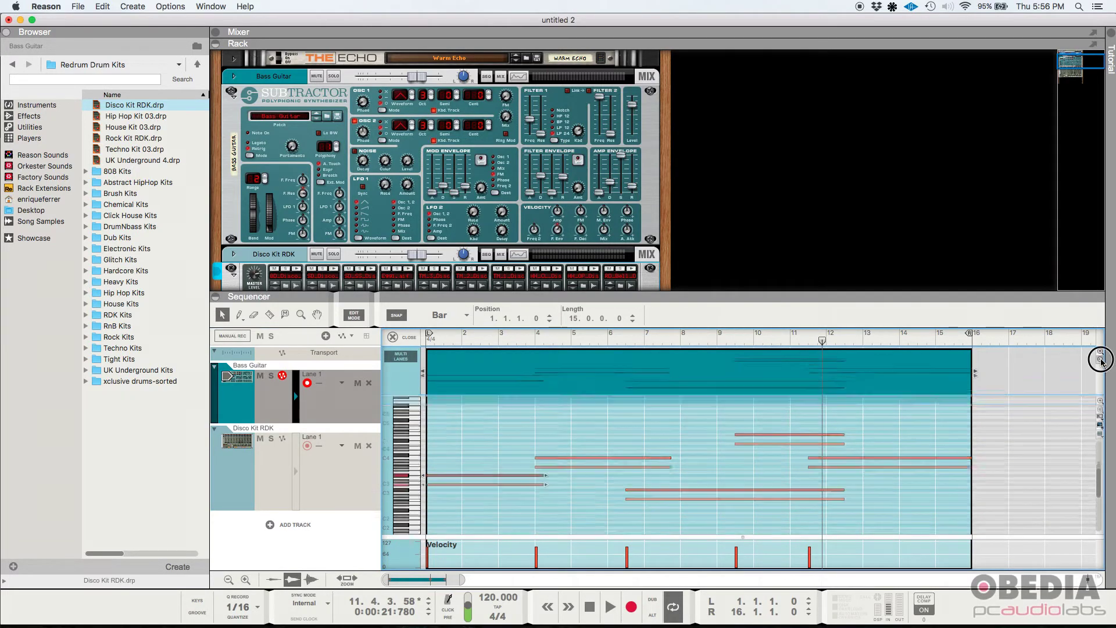
pyautogui.click(1100, 359)
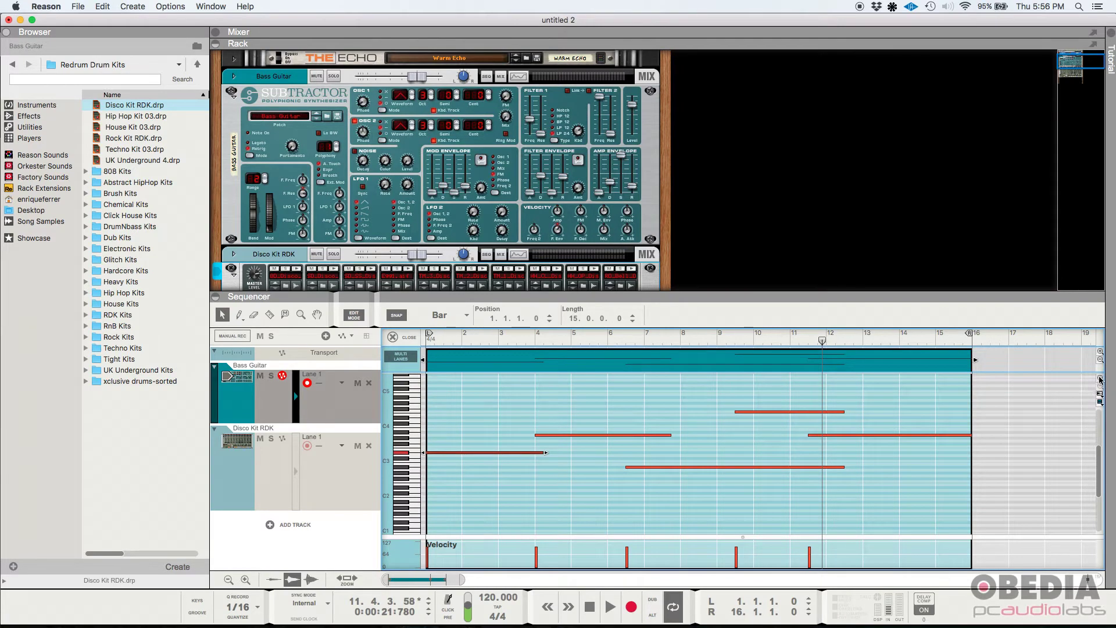
# Set the note lane's vertical zoom and enlarge the velocity lane below the bass notes
pyautogui.click(1100, 380)
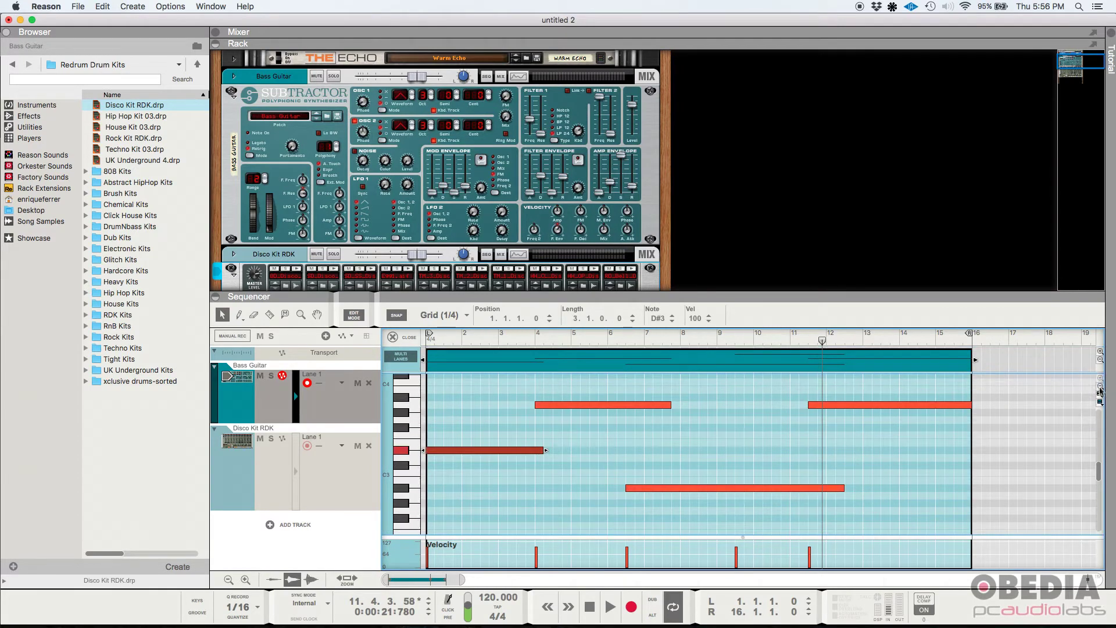
pyautogui.click(1099, 392)
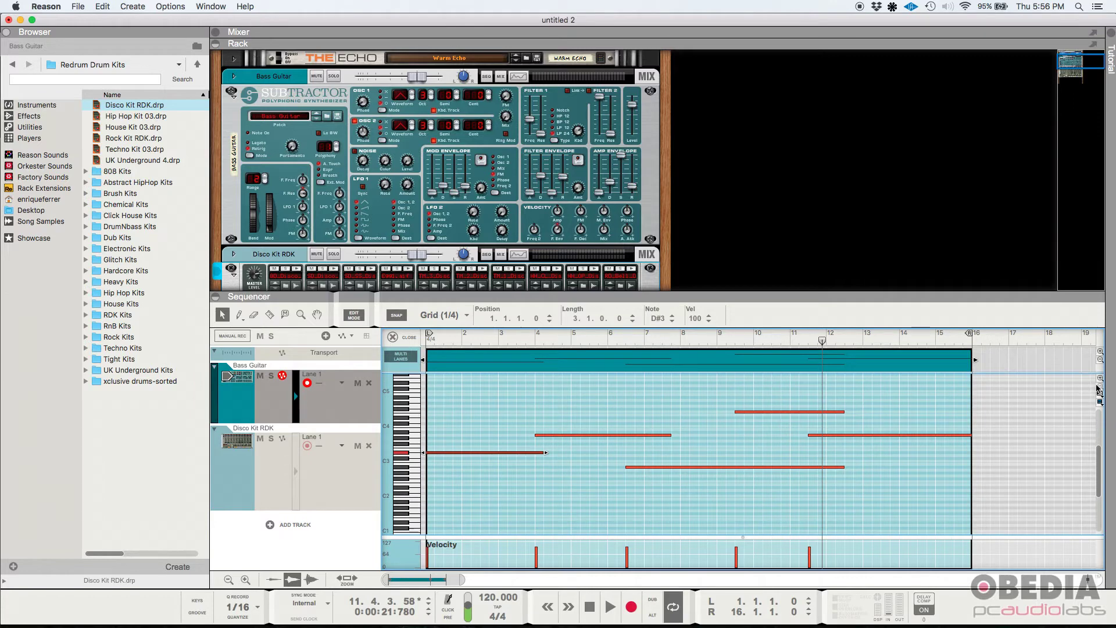
pyautogui.moveTo(778, 536); pyautogui.dragTo(780, 373)
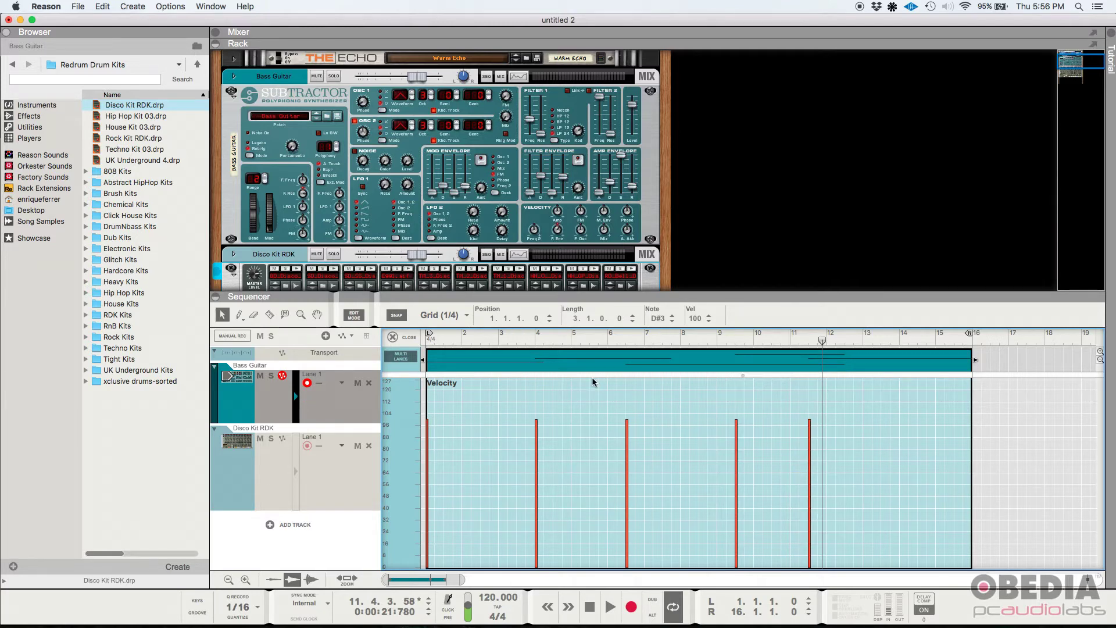
pyautogui.moveTo(593, 375); pyautogui.dragTo(601, 511)
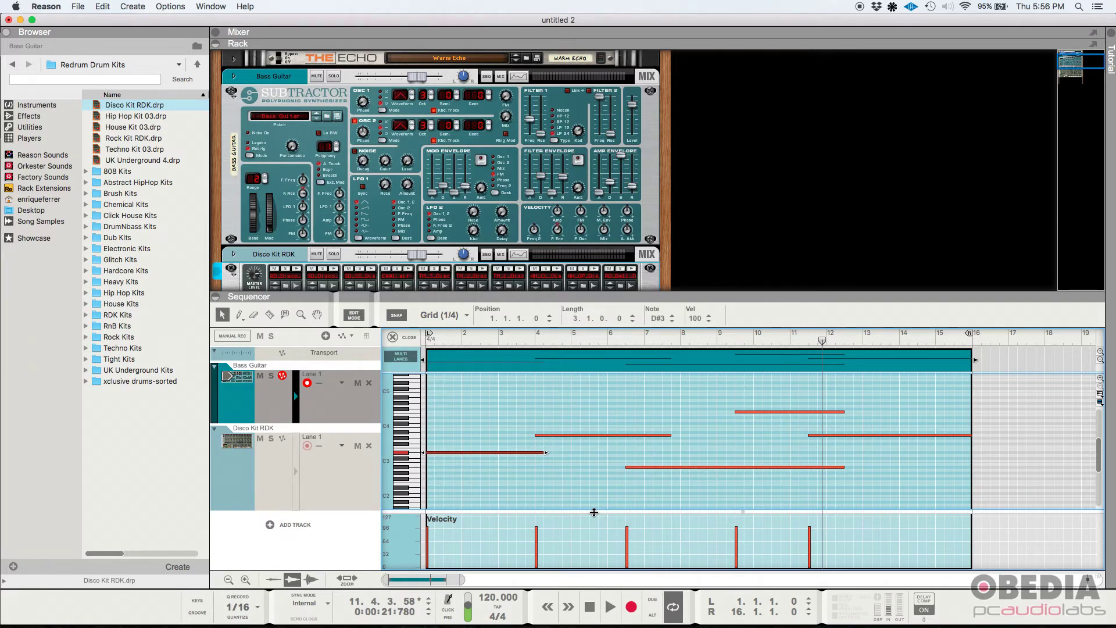
pyautogui.click(492, 501)
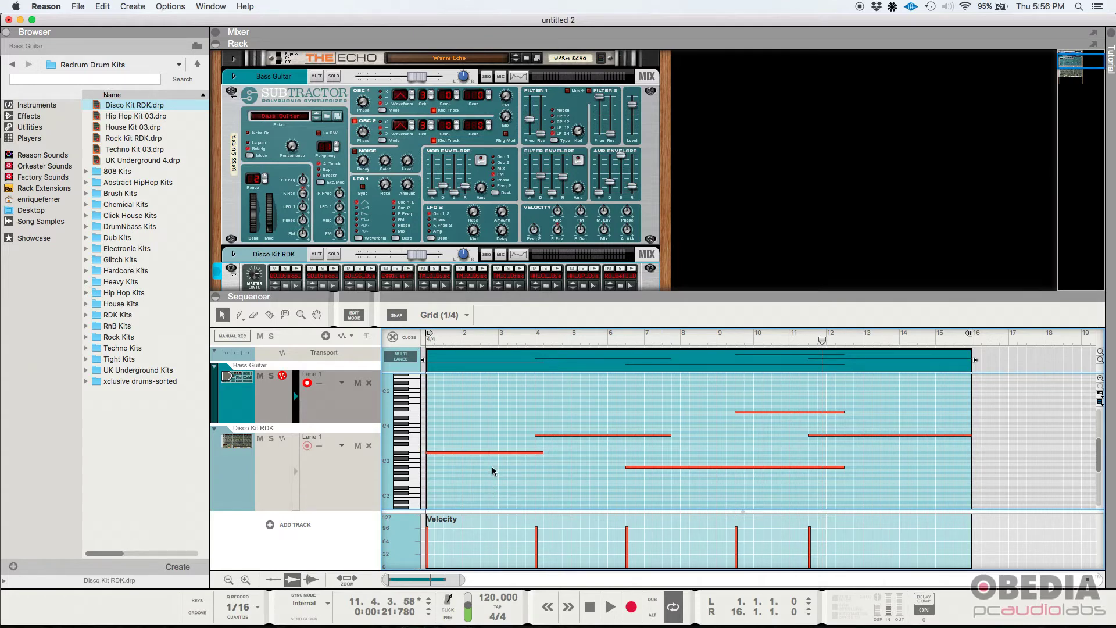
pyautogui.click(286, 316)
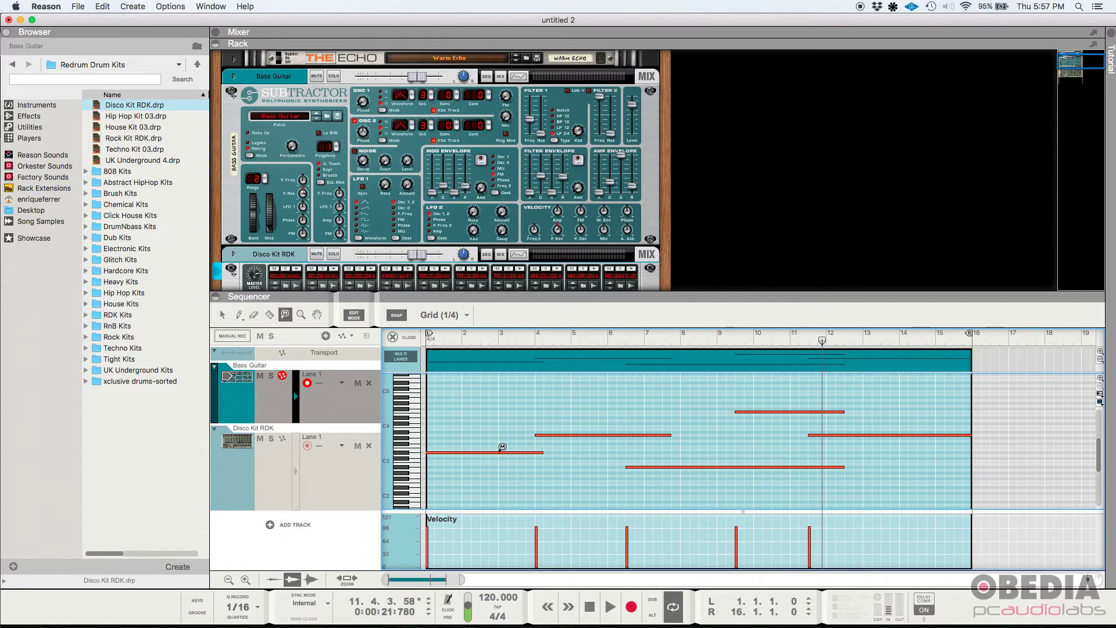
pyautogui.click(502, 450)
pyautogui.click(773, 467)
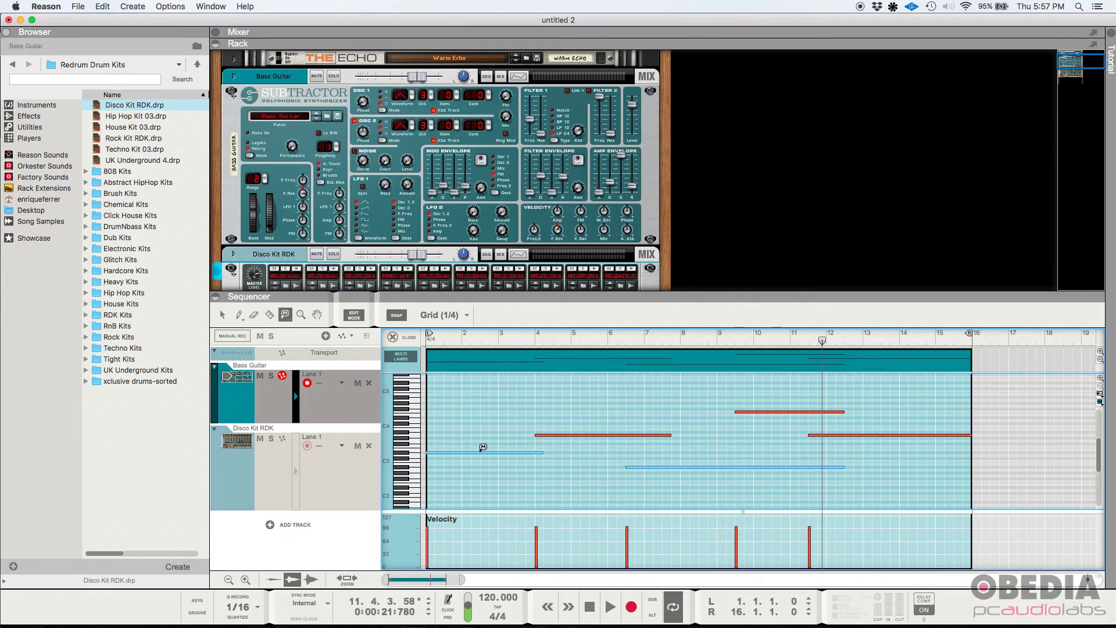
pyautogui.click(483, 451)
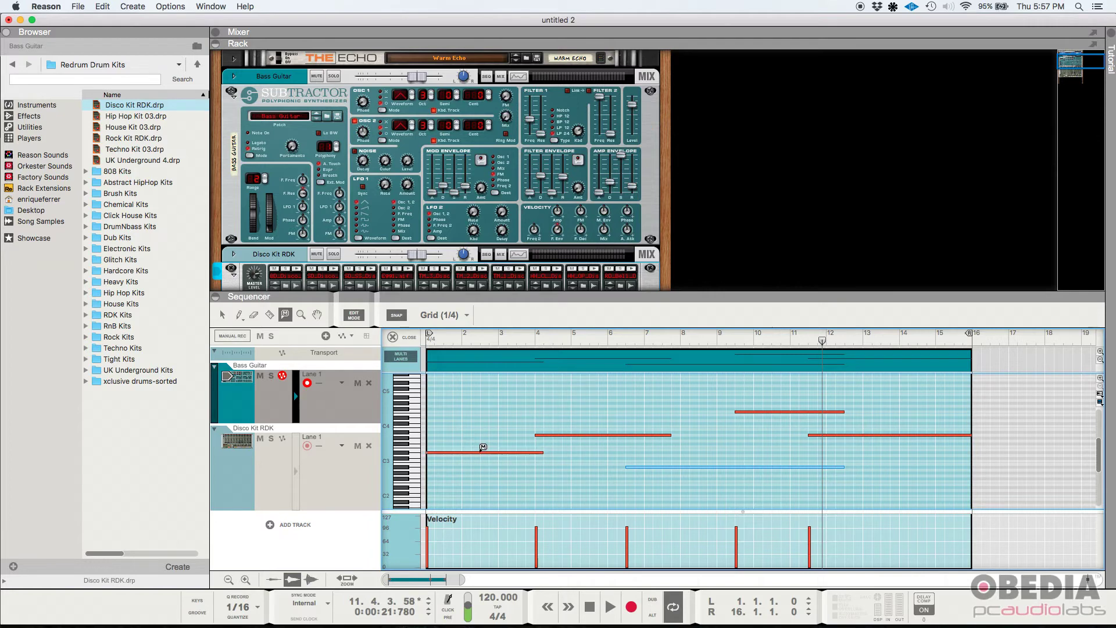
pyautogui.click(678, 466)
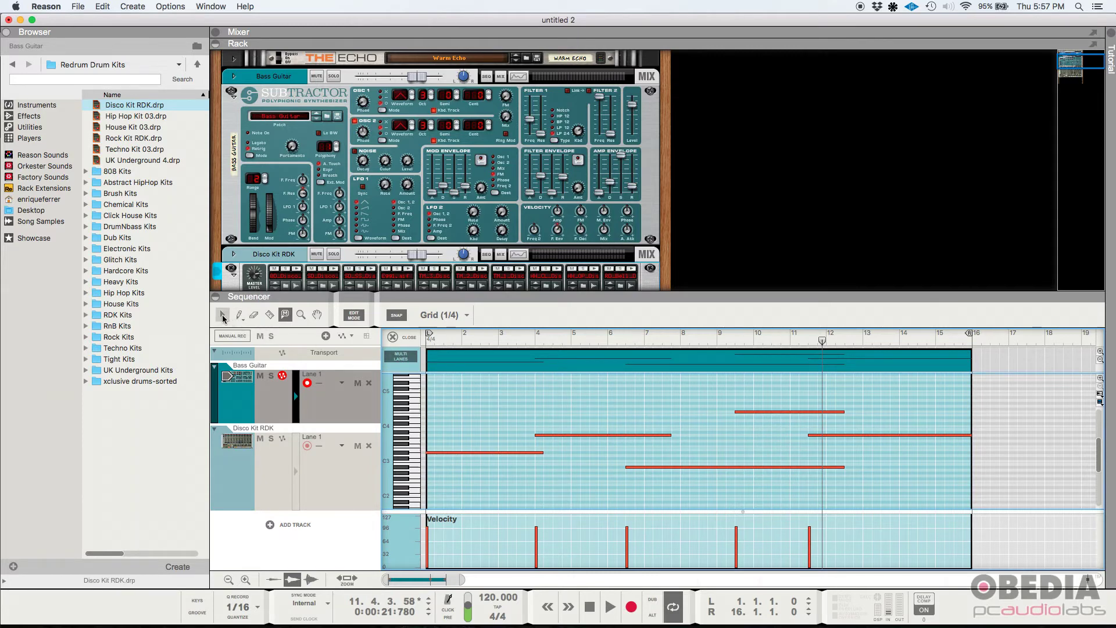
pyautogui.click(224, 316)
# Switch from Reason to Firefox with Cmd+Tab to show the OBEDIA website
pyautogui.press('super+Tab')
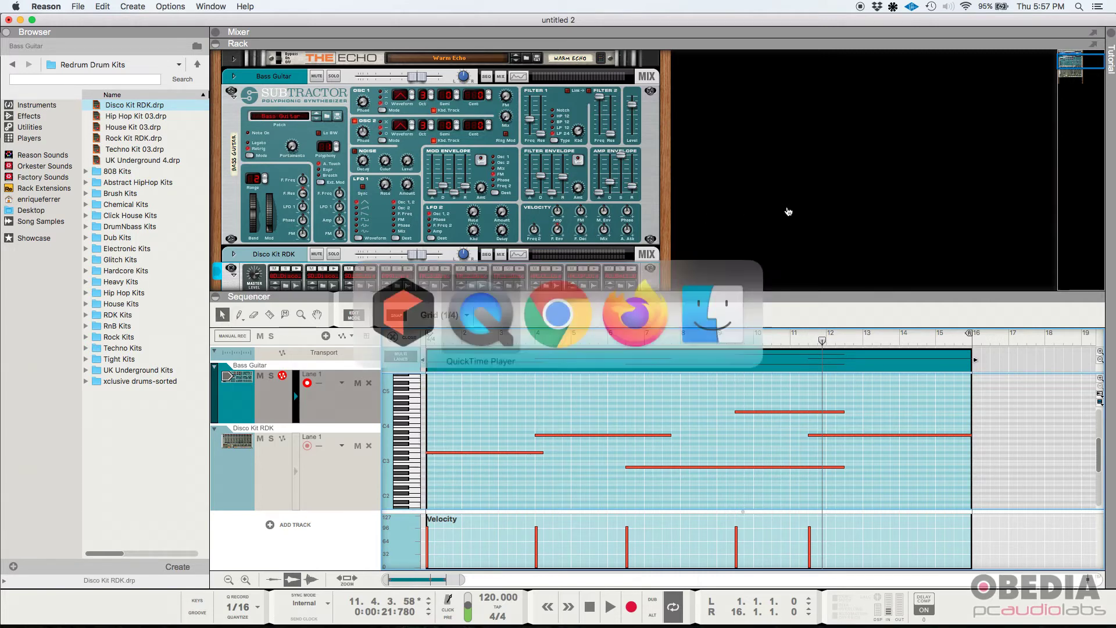
pyautogui.press('super+Tab')
pyautogui.press('super+Tab')
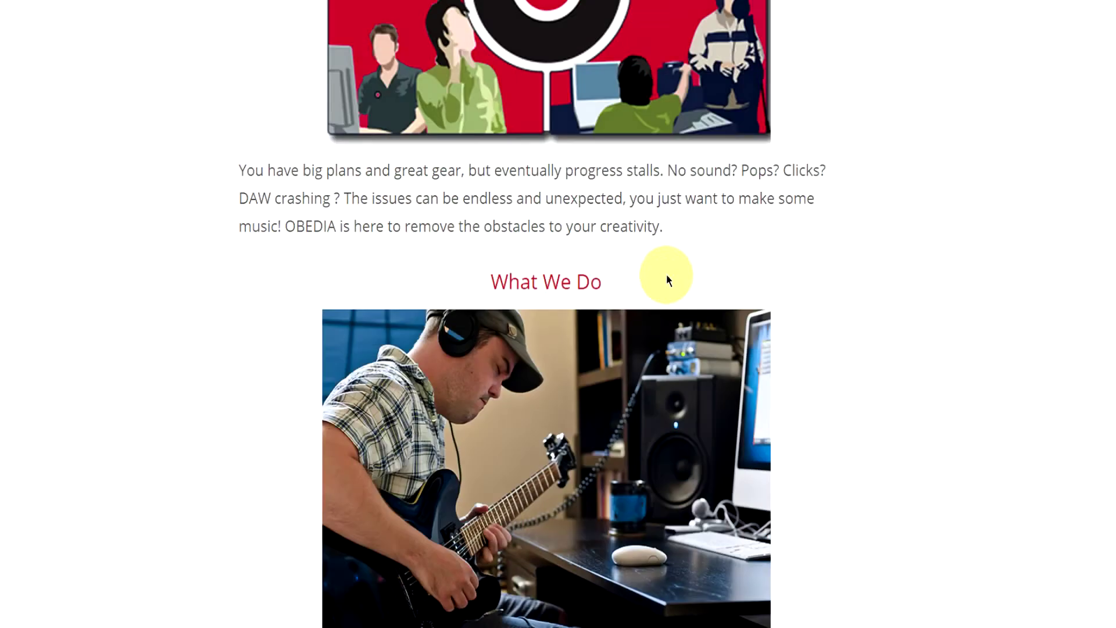
pyautogui.scroll(-5, 666, 277)
pyautogui.scroll(-5, 655, 282)
pyautogui.scroll(-3, 523, 244)
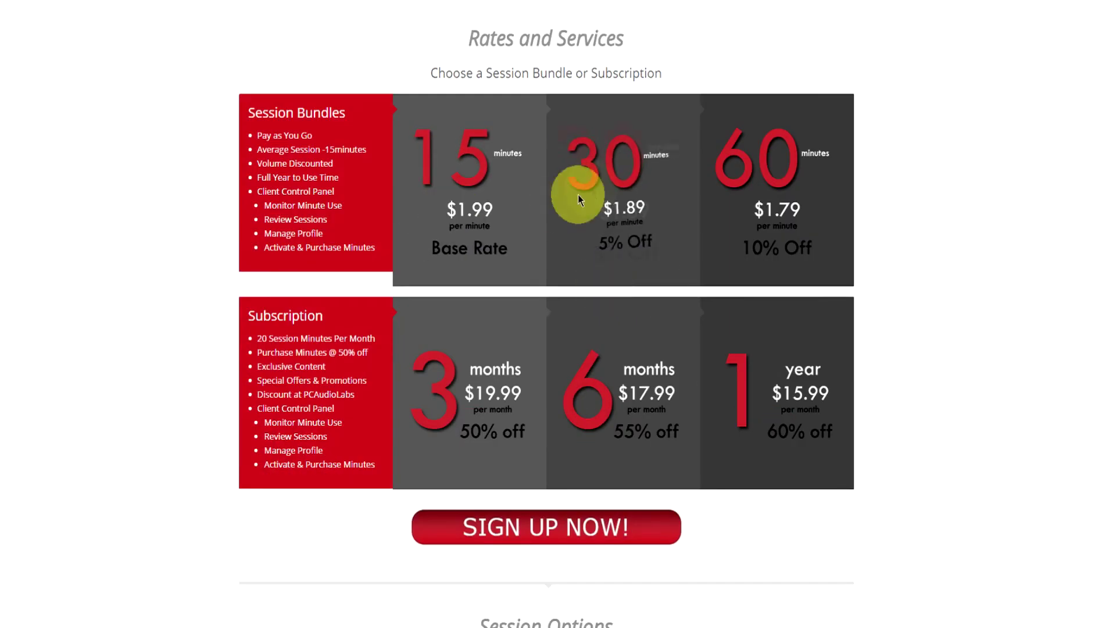